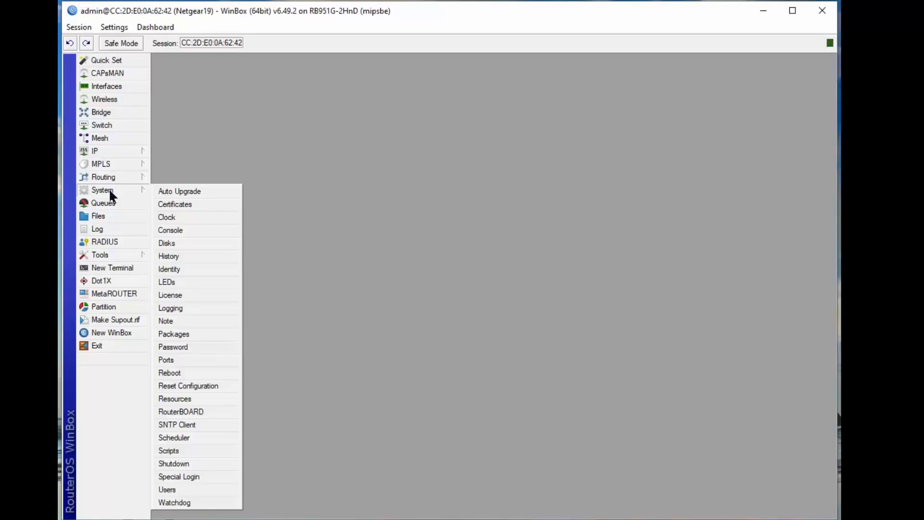
Step: Open the router's system resources to examine its architecture name and RouterOS version
mouse_move(102, 189)
left_click(195, 399)
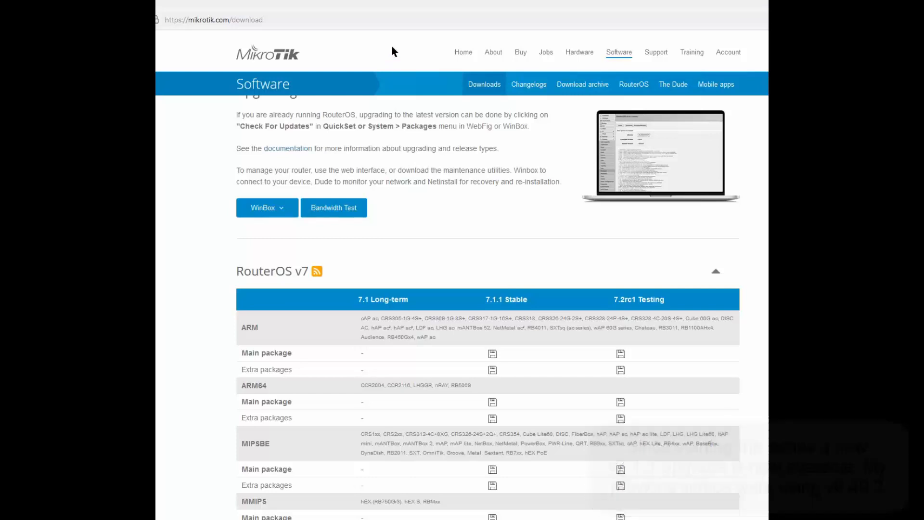
Step: In the browser, download routeros-mipsbe-6.47.10.npk from the long-term Release 6.47.10 in MikroTik's download archive and save the file
left_click(574, 88)
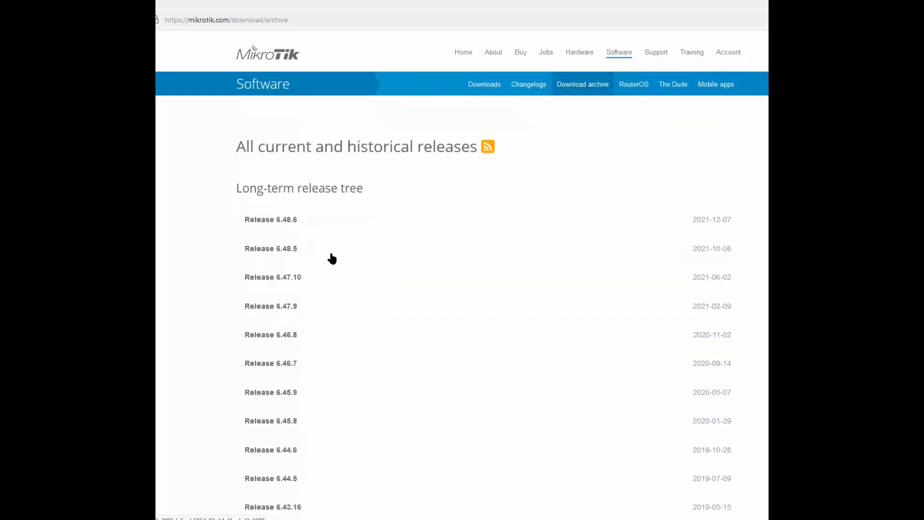
left_click(266, 279)
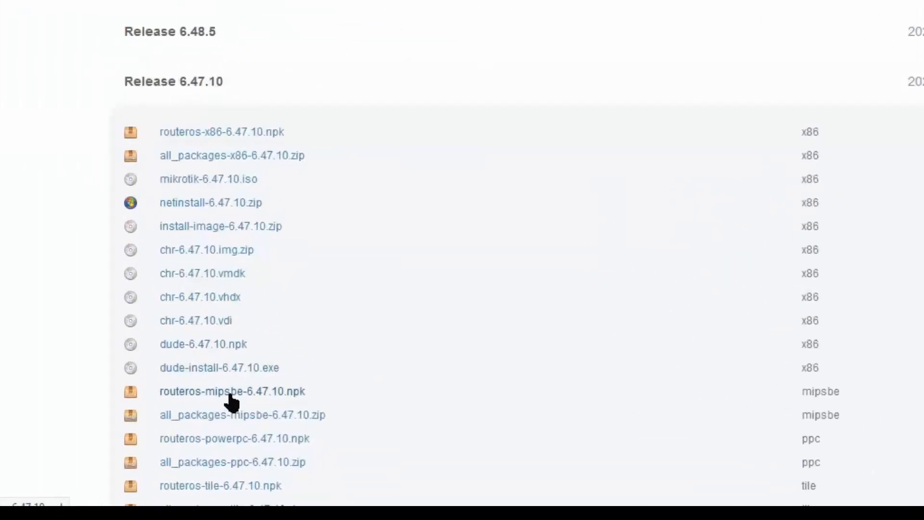
left_click(230, 393)
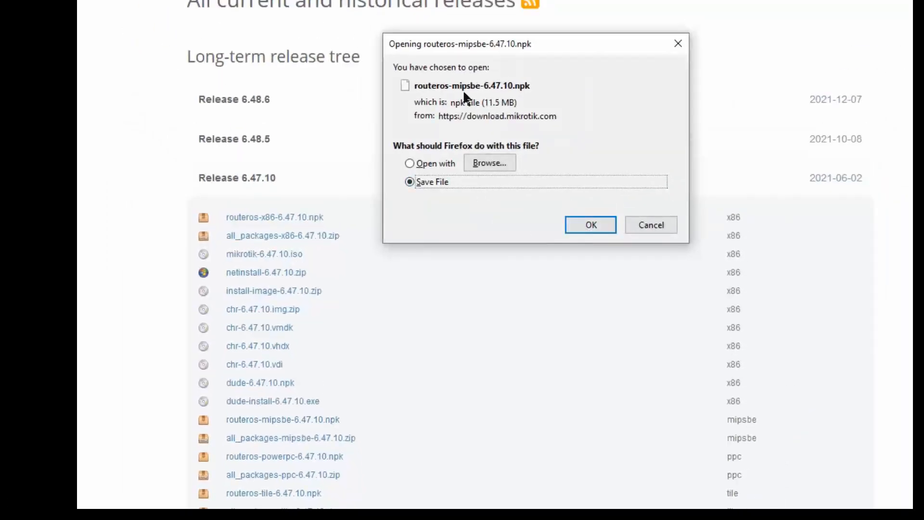
left_click(578, 228)
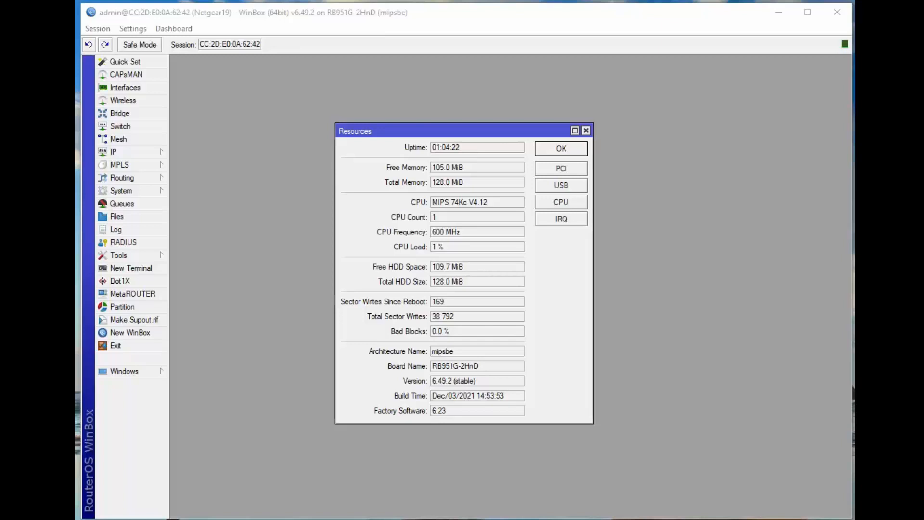
Step: Back in WinBox, close the resources and copy routeros-mipsbe-6.47.10.npk from the Downloads folder into the router's file list
key("alt+Tab")
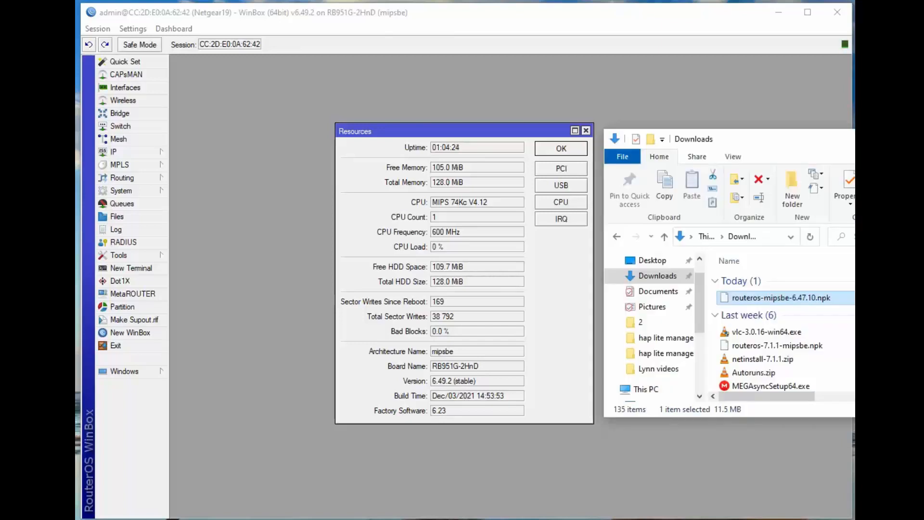
left_click(586, 131)
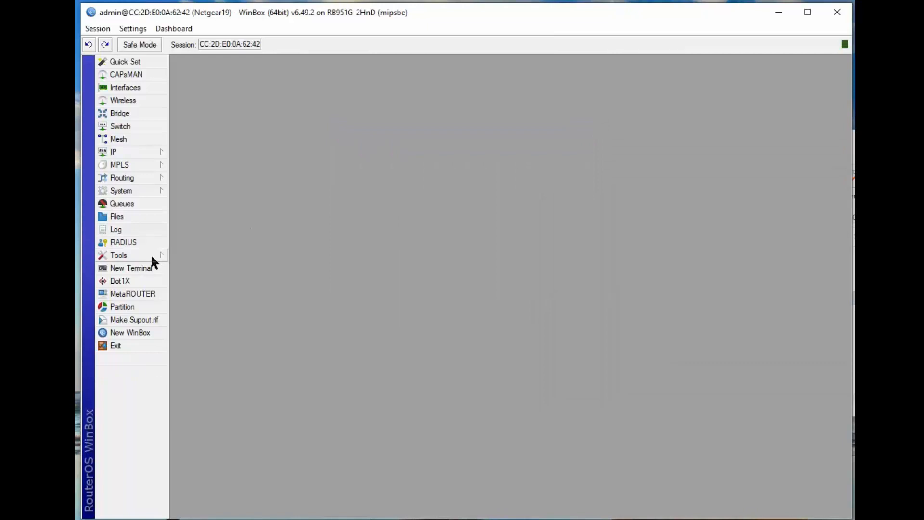
left_click(132, 216)
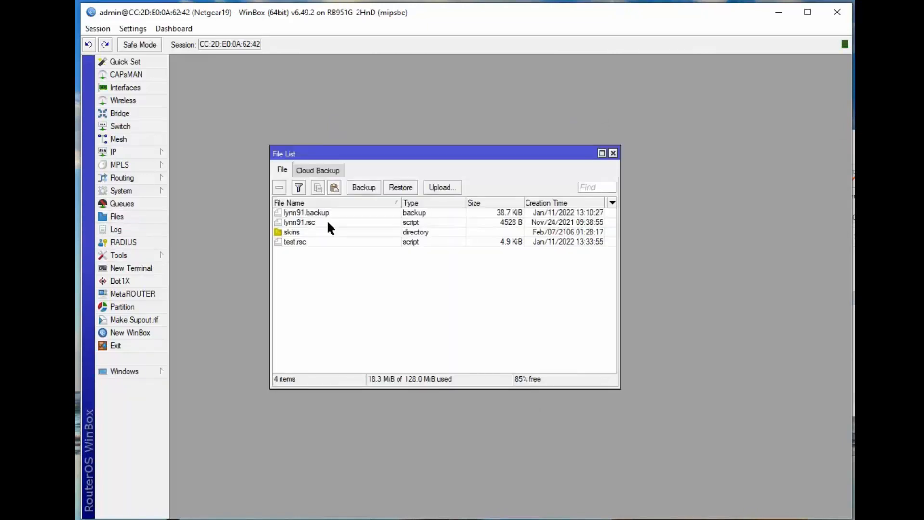
left_click_drag(437, 159, 376, 106)
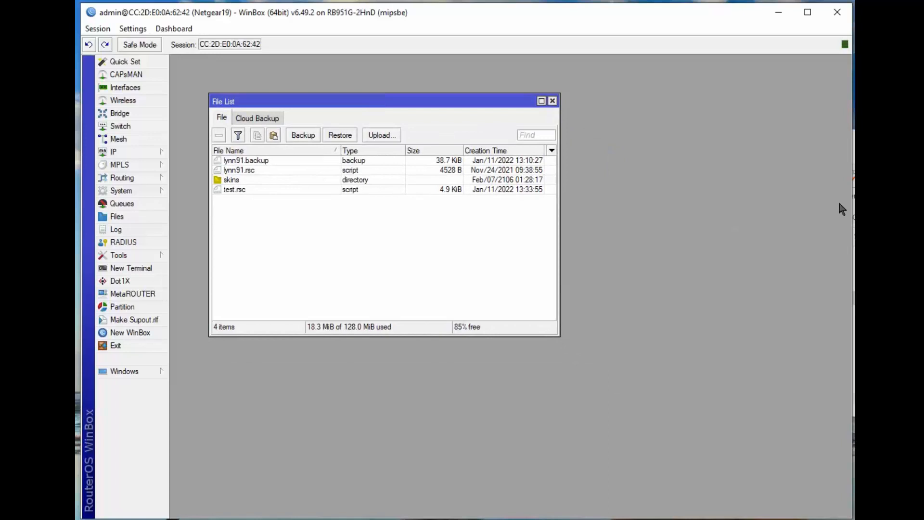
left_click(854, 279)
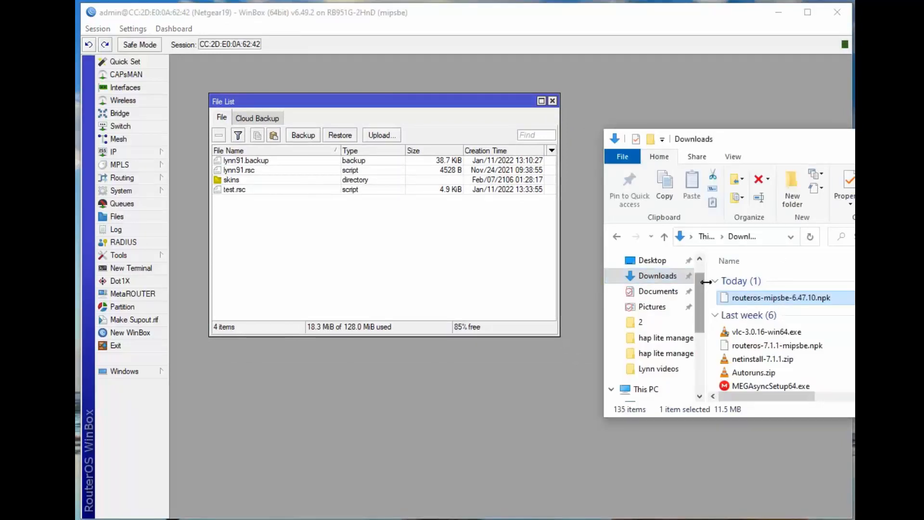
left_click_drag(748, 294, 331, 268)
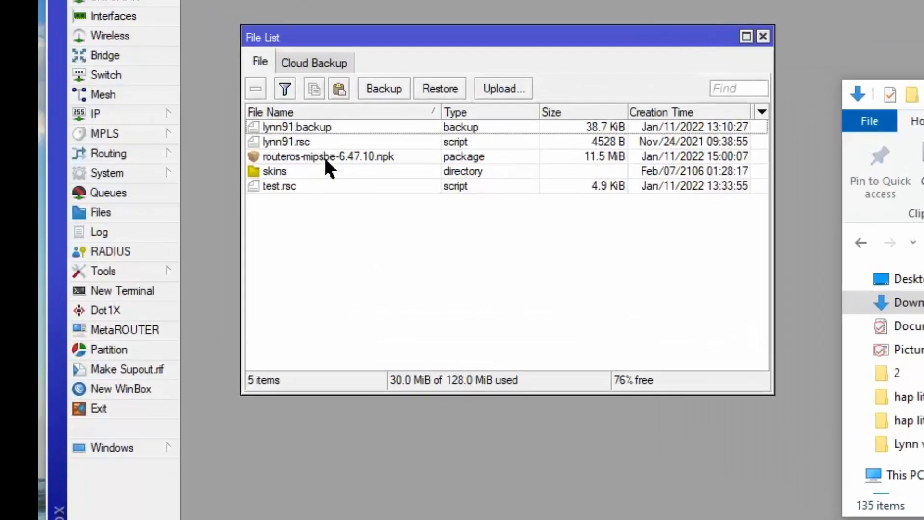
left_click(762, 36)
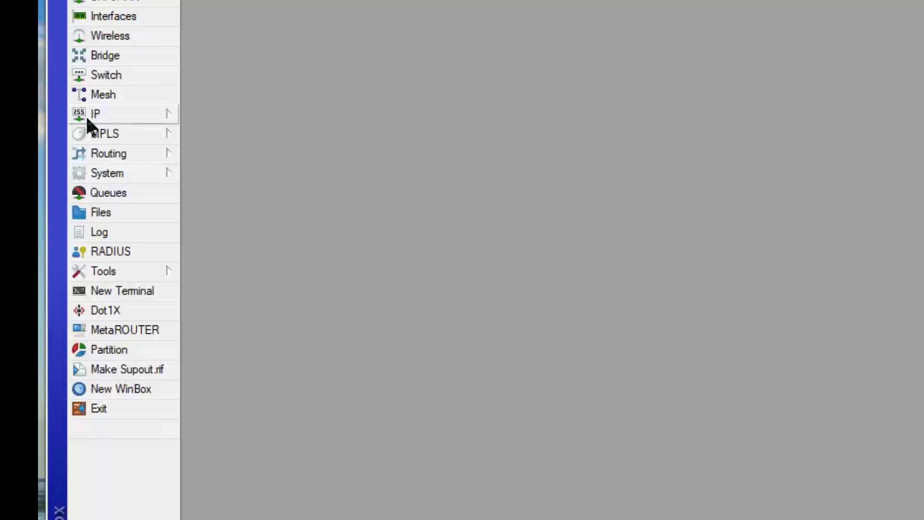
Step: Downgrade the router's packages to the uploaded RouterOS 6.47.10, agreeing to the reboot, and close the package list
left_click(95, 172)
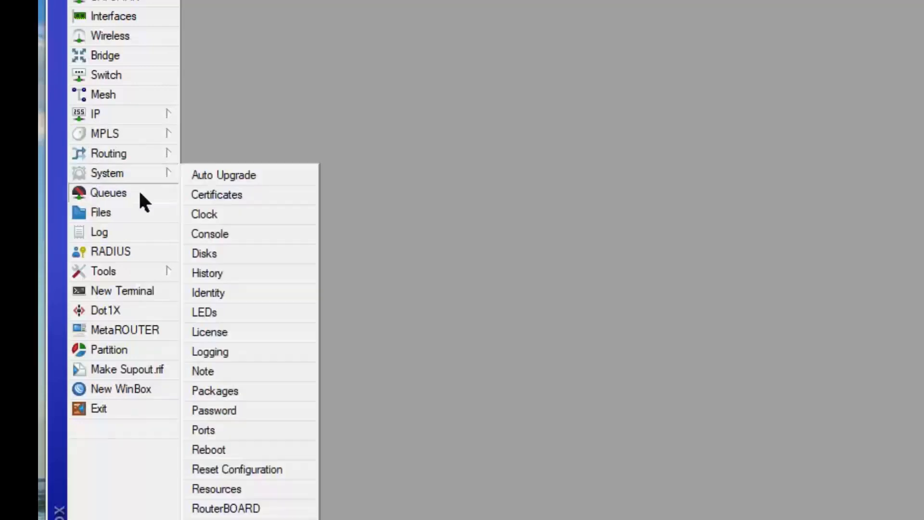
left_click(219, 391)
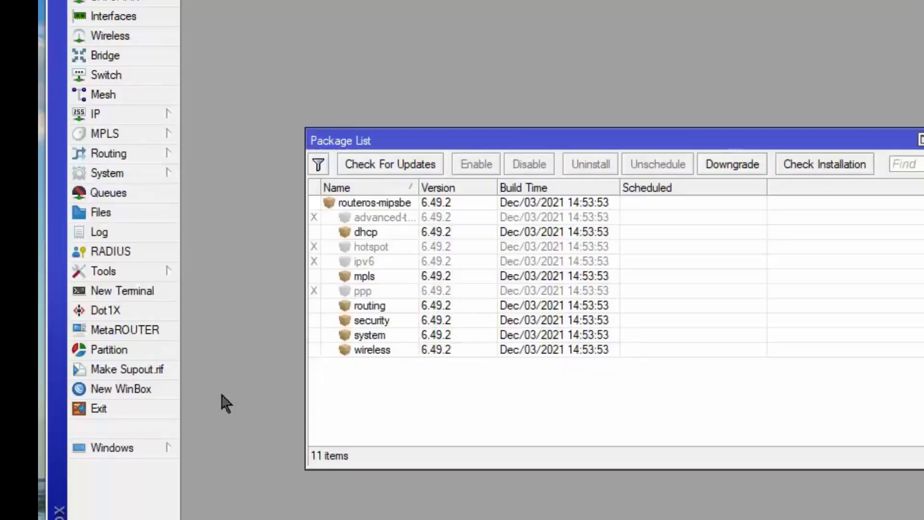
left_click(723, 166)
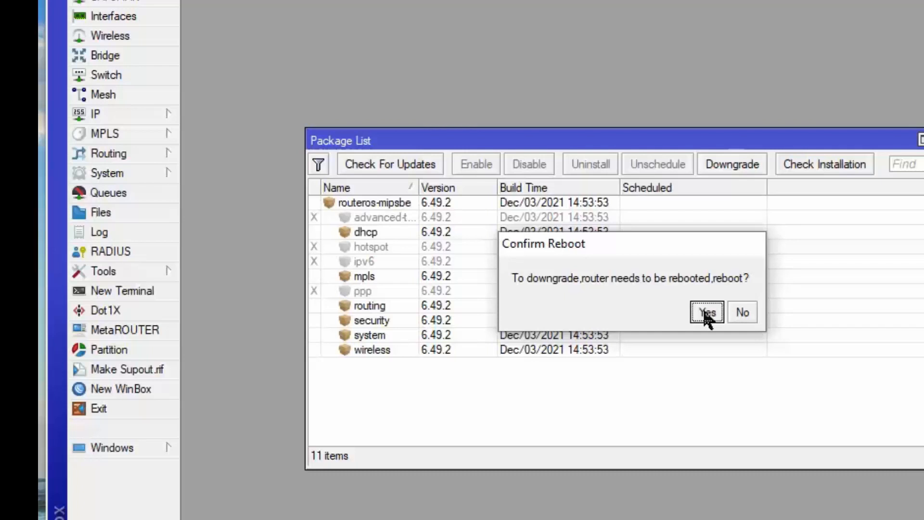
left_click(707, 315)
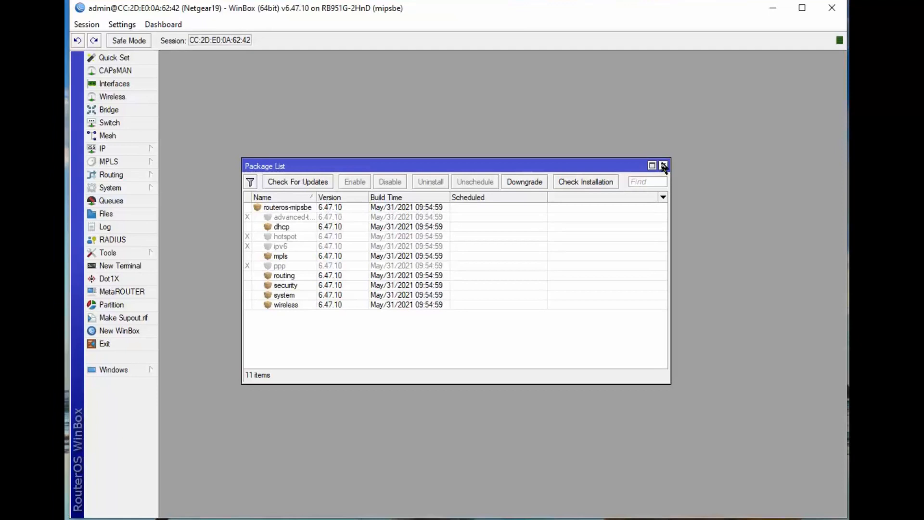
left_click(663, 165)
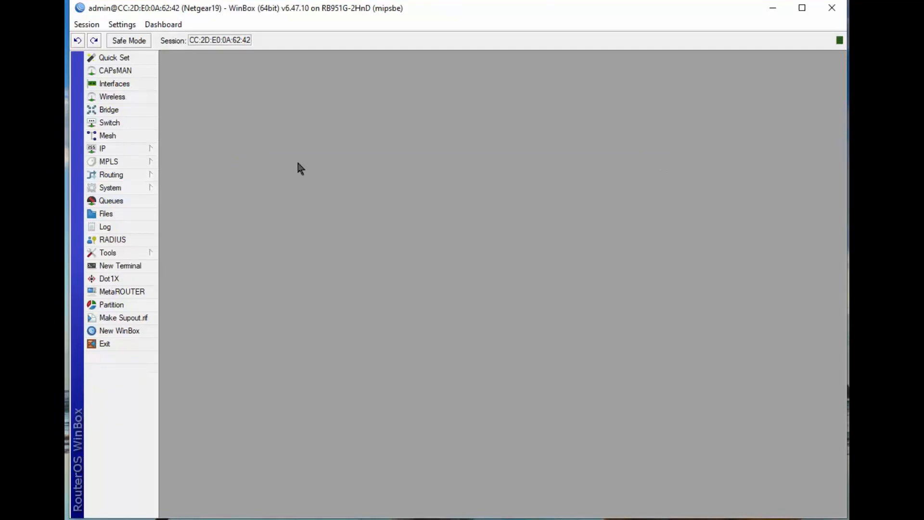
Step: Compare the current and upgrade firmware versions in the RouterBOARD details after the downgrade
left_click(114, 187)
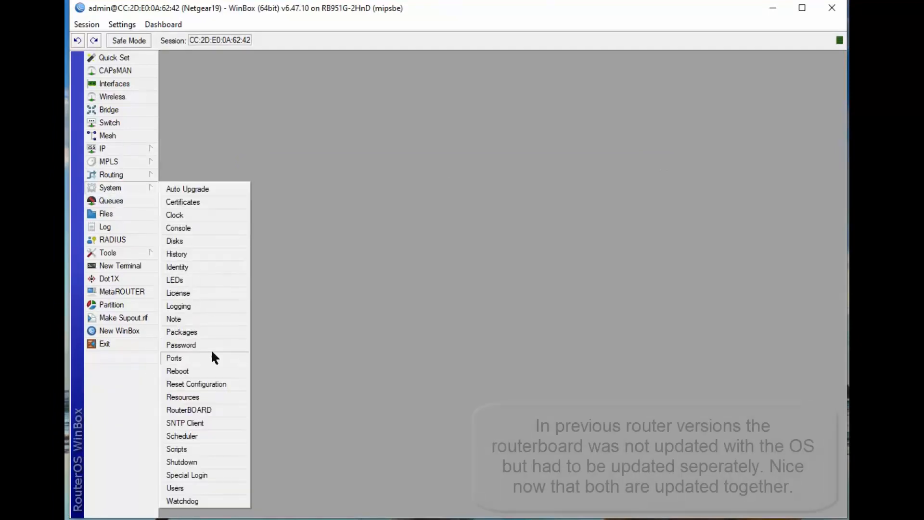
left_click(194, 408)
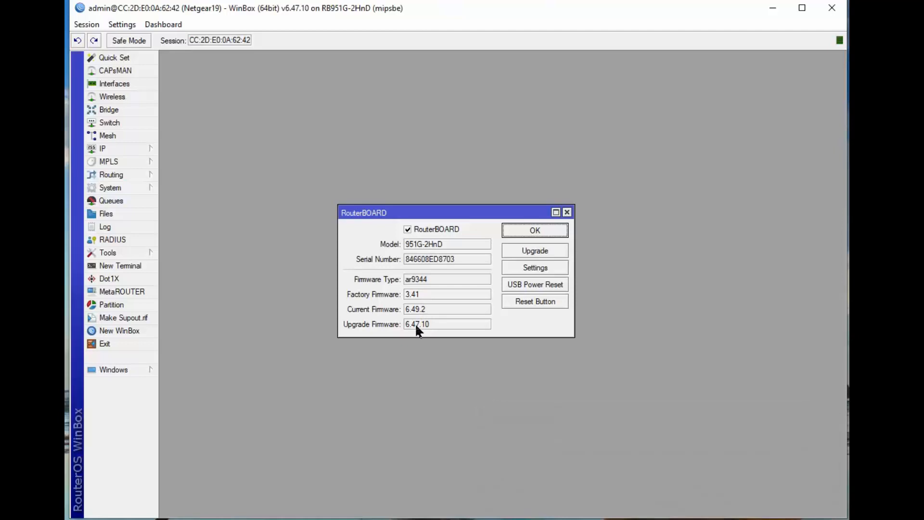
left_click(567, 212)
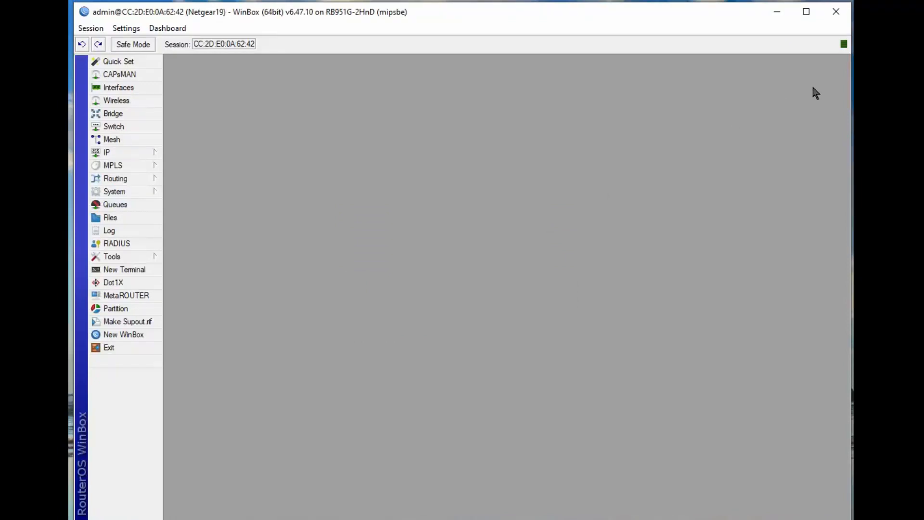
Step: Check for package updates on the stable channel, download and install RouterOS 6.49.2, and close the package list
left_click(117, 192)
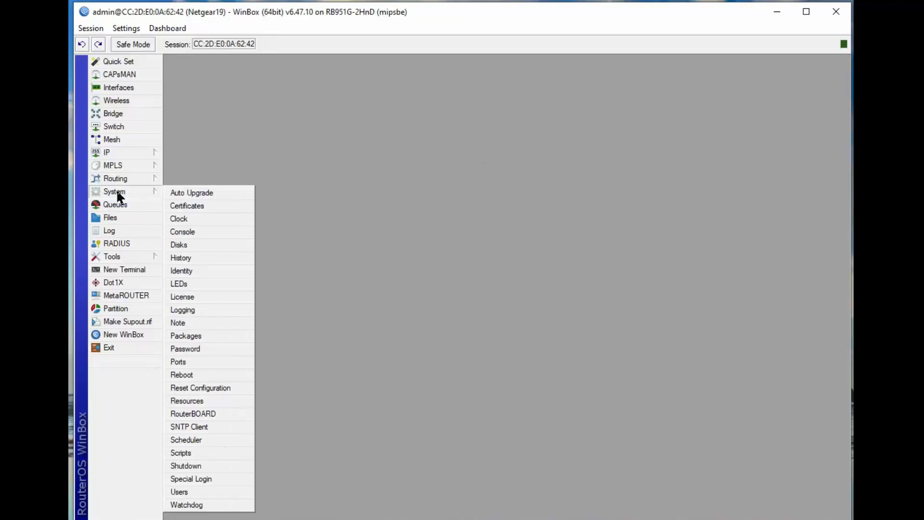
left_click(195, 336)
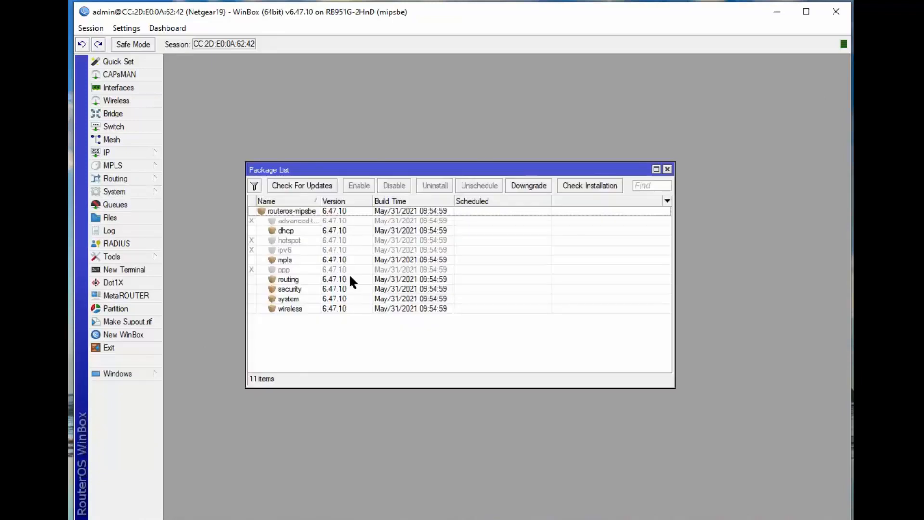
left_click(298, 186)
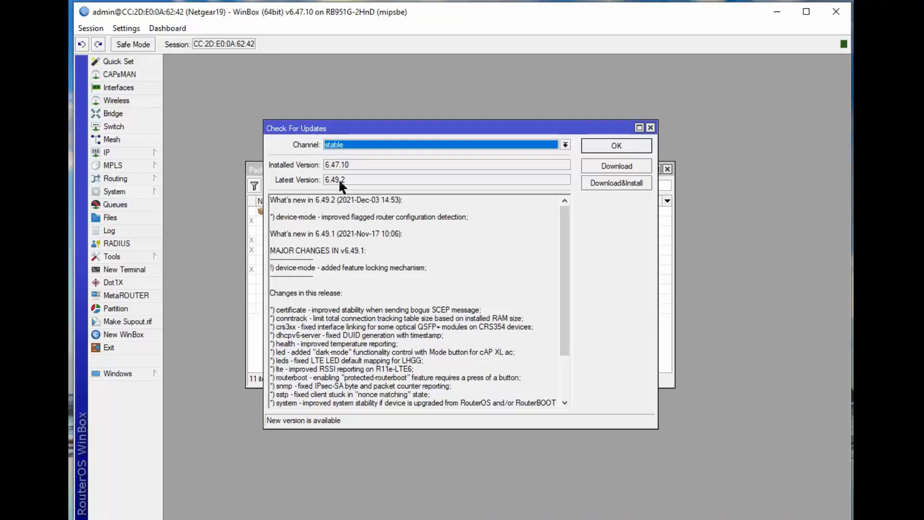
left_click(615, 184)
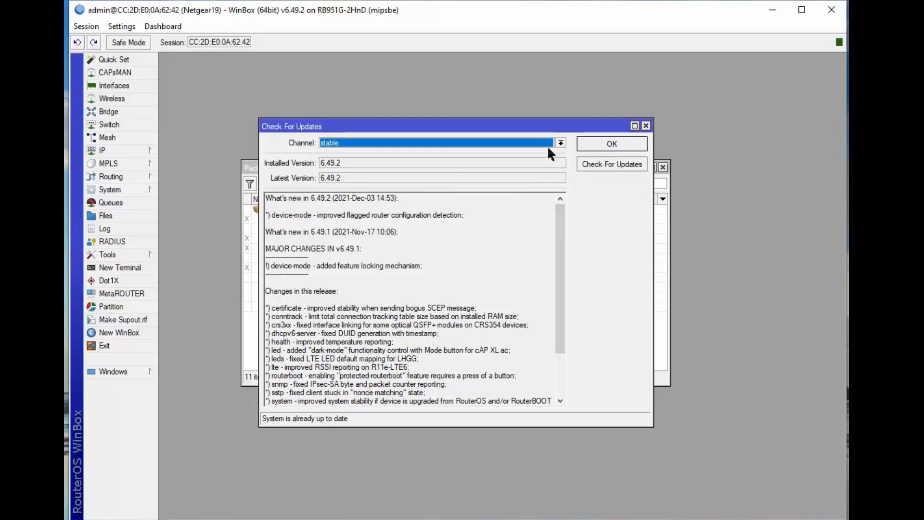
left_click(587, 142)
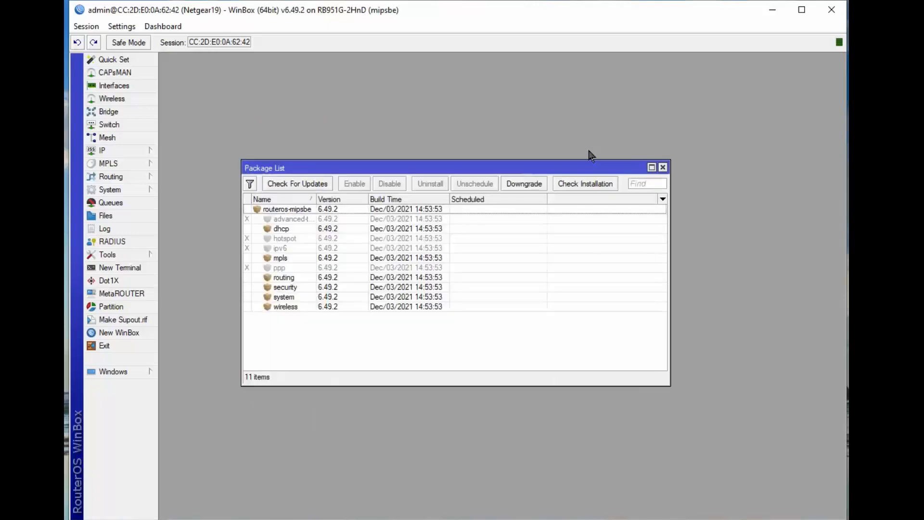
left_click(662, 167)
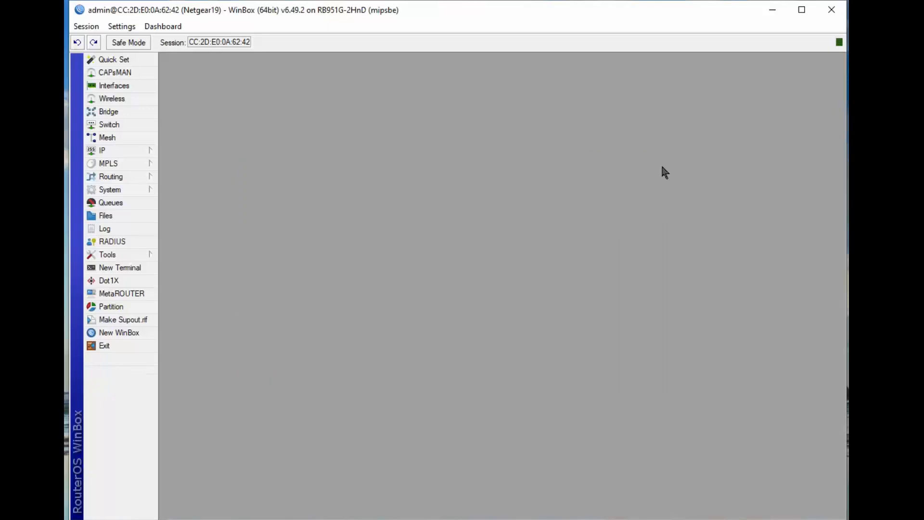
Step: Check the RouterBOARD's current and upgrade firmware versions again after the RouterOS upgrade
left_click(114, 190)
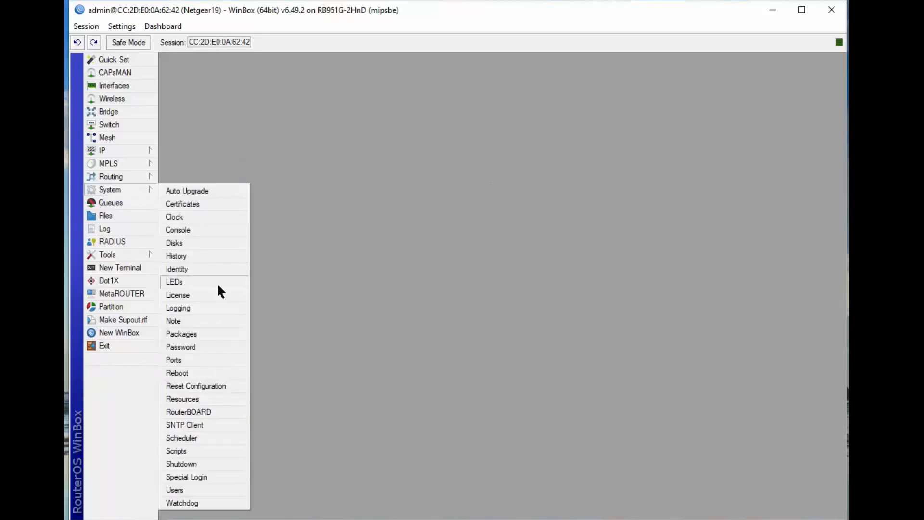
left_click(198, 413)
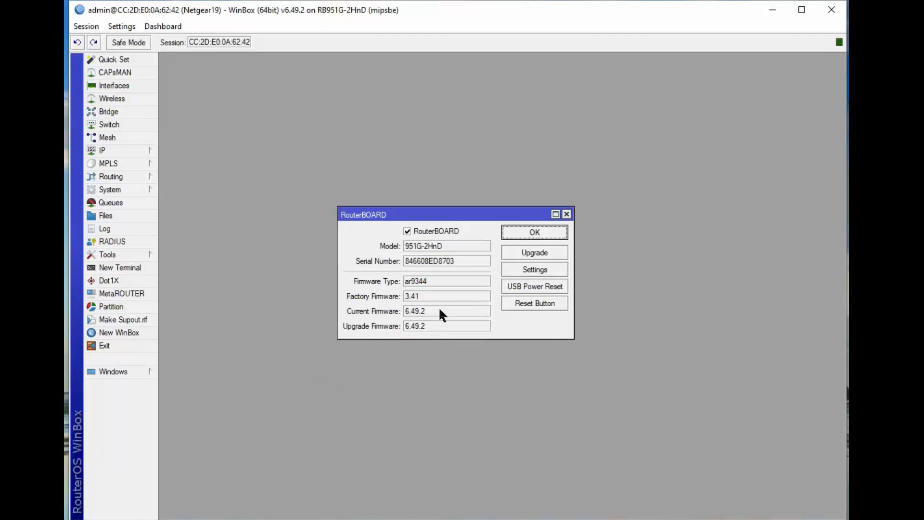
left_click(528, 233)
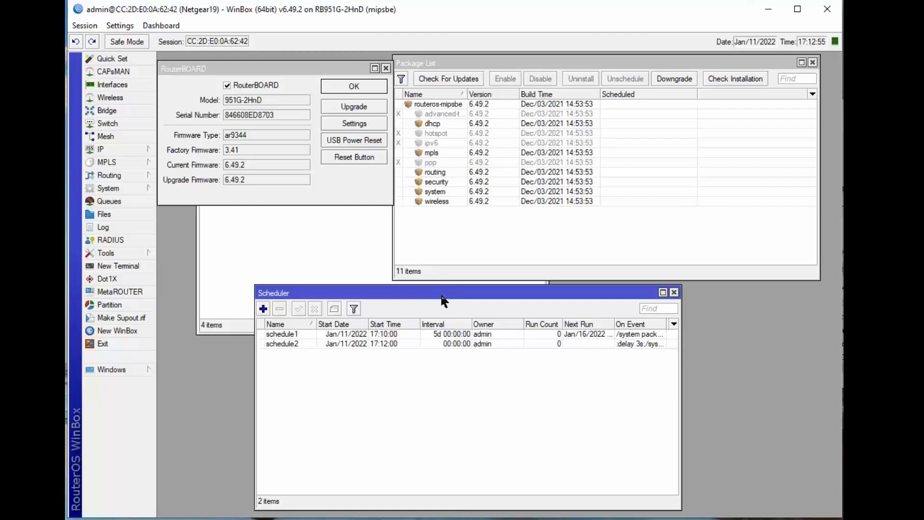
Step: Review the timing, policies and update script of schedule1 in the scheduler
left_click(291, 335)
double_click(290, 335)
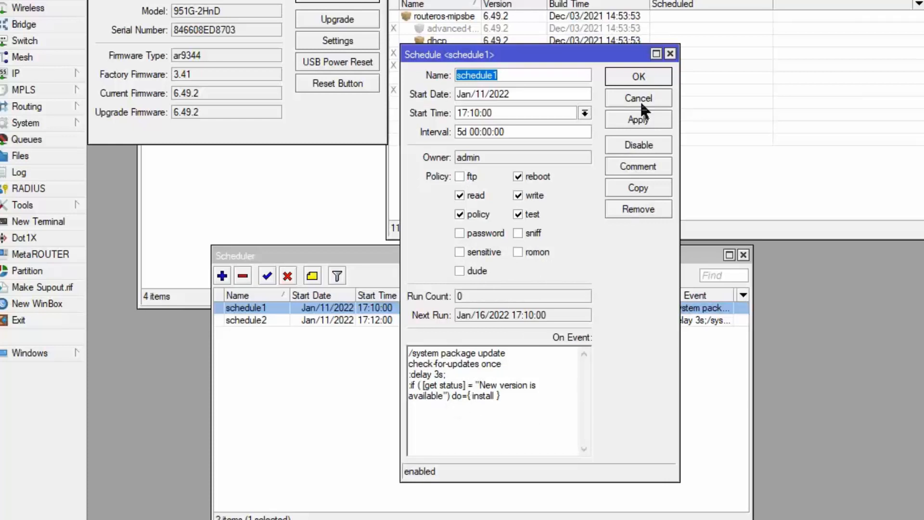
left_click(638, 76)
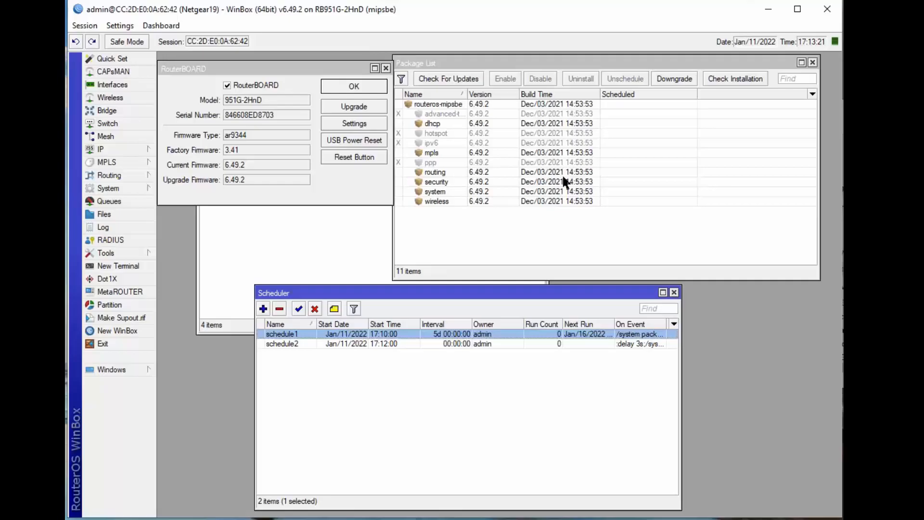
Step: Set the interval of schedule2, the scheduled reboot, to 5d 00:00:00 and save the schedule
double_click(298, 341)
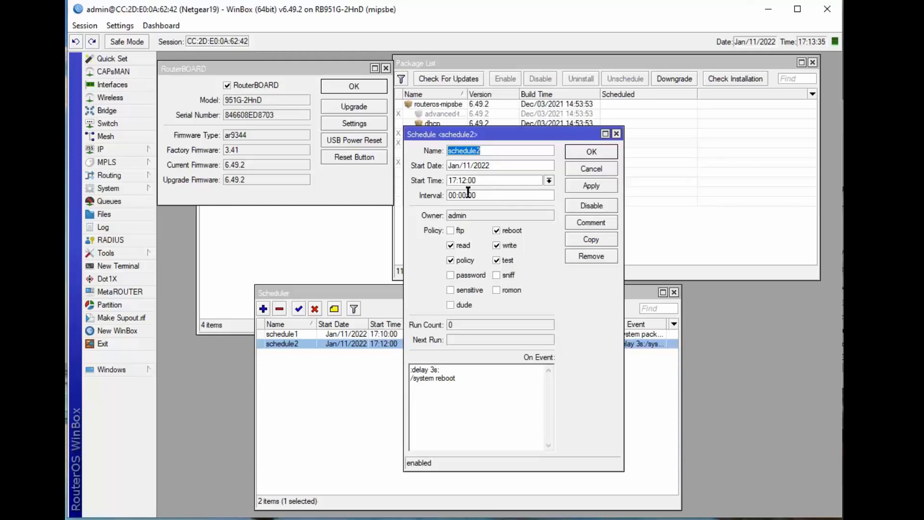
left_click(449, 196)
type("5d")
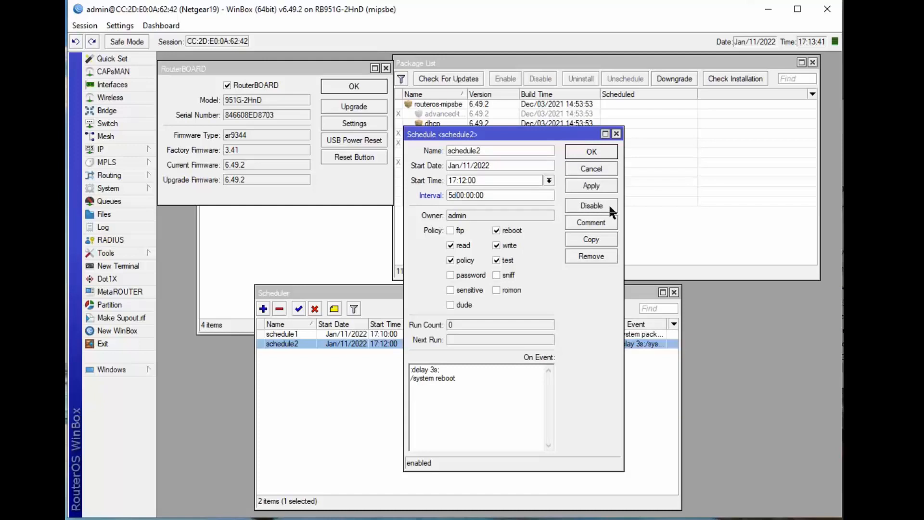
left_click(591, 187)
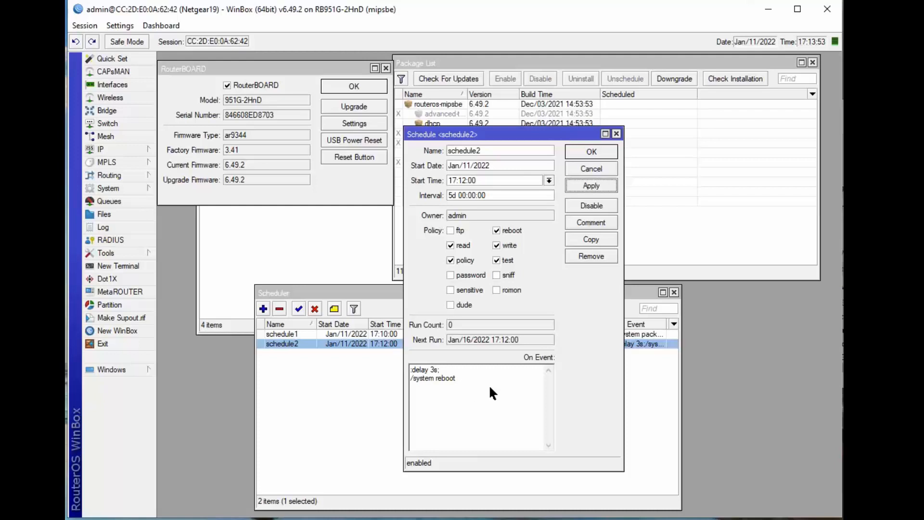
left_click(593, 152)
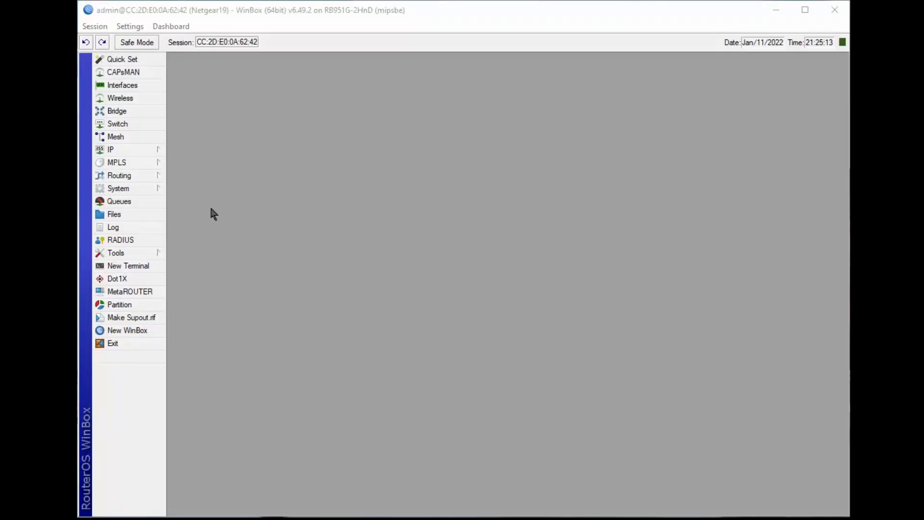
Step: Start a new schedule in the system scheduler and exclude the ftp, password, sensitive, dude, romon and sniff policies
left_click(120, 187)
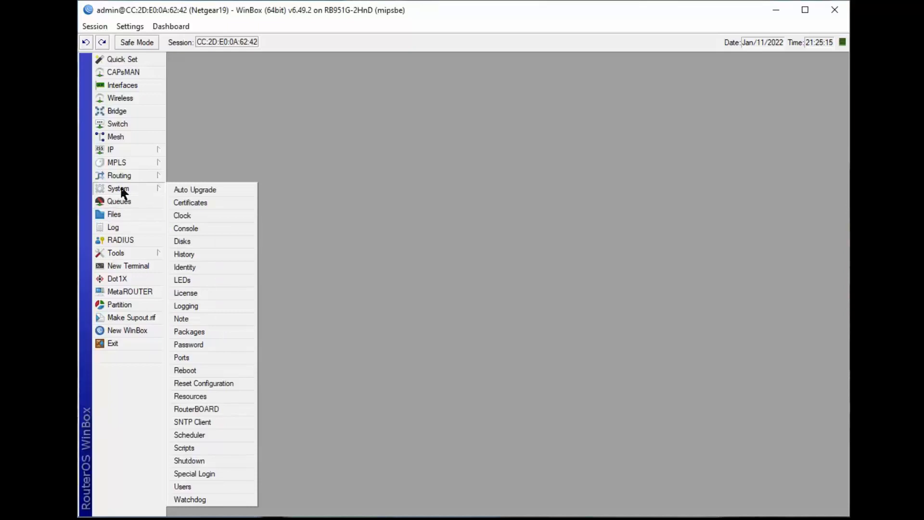
left_click(195, 434)
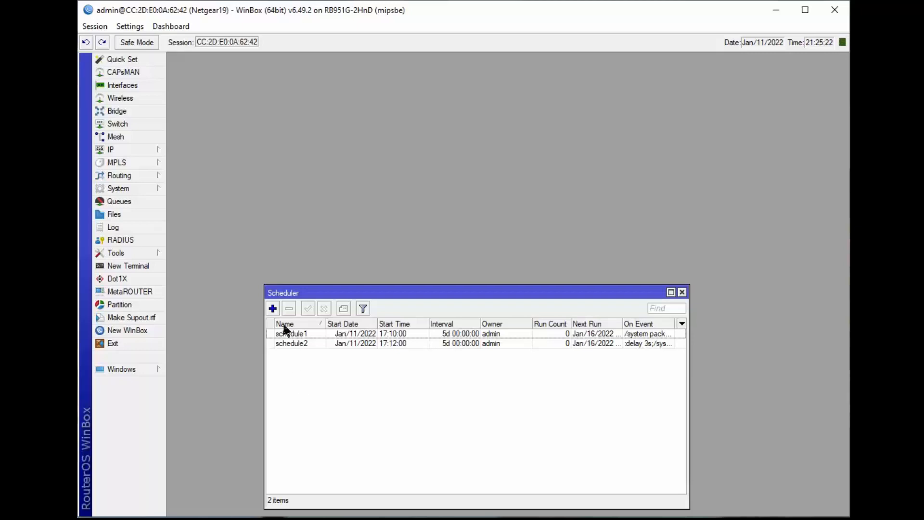
left_click(272, 308)
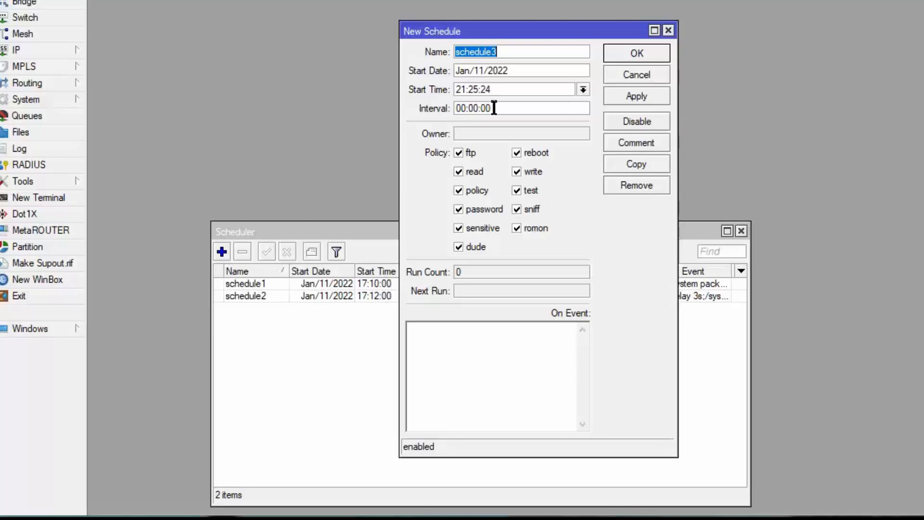
left_click(458, 153)
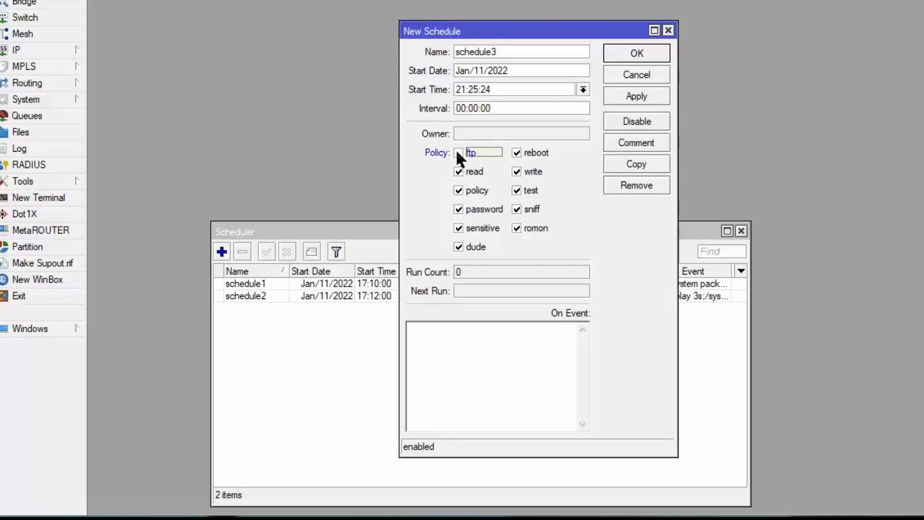
left_click(454, 207)
left_click(458, 229)
left_click(458, 246)
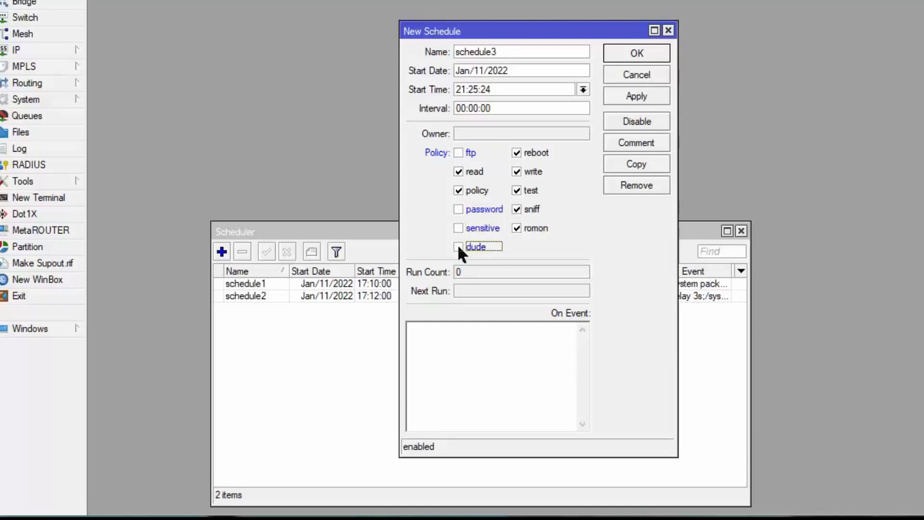
left_click(515, 227)
left_click(515, 209)
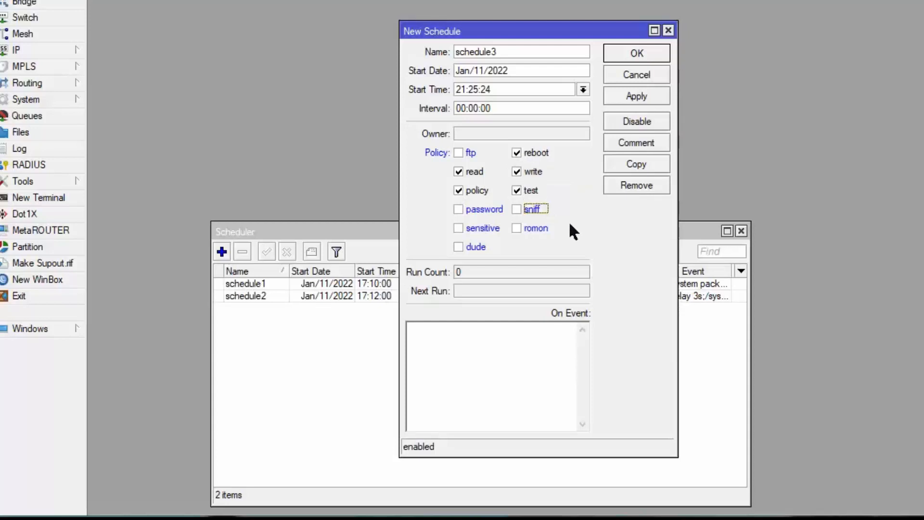
Step: Enter "/system reboot" as the new schedule's On Event script, then apply and save the schedule
left_click(415, 327)
type("/system reboot")
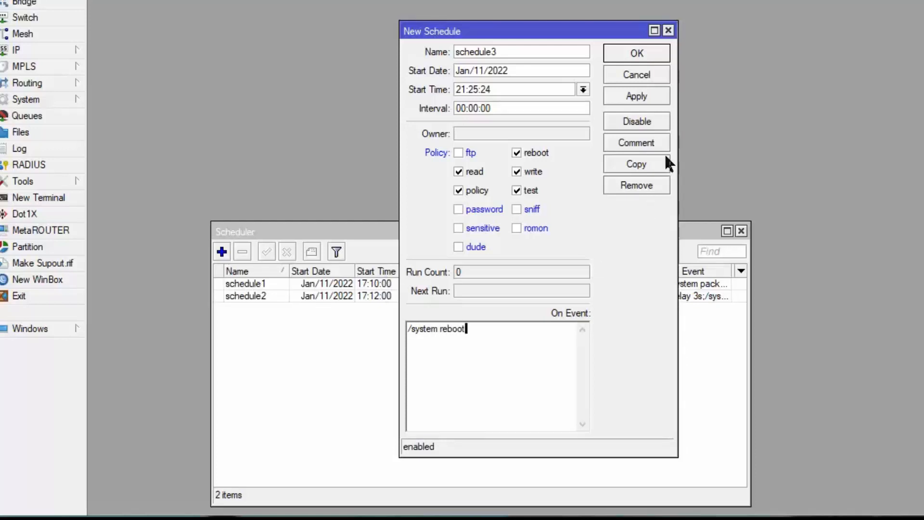
left_click(629, 96)
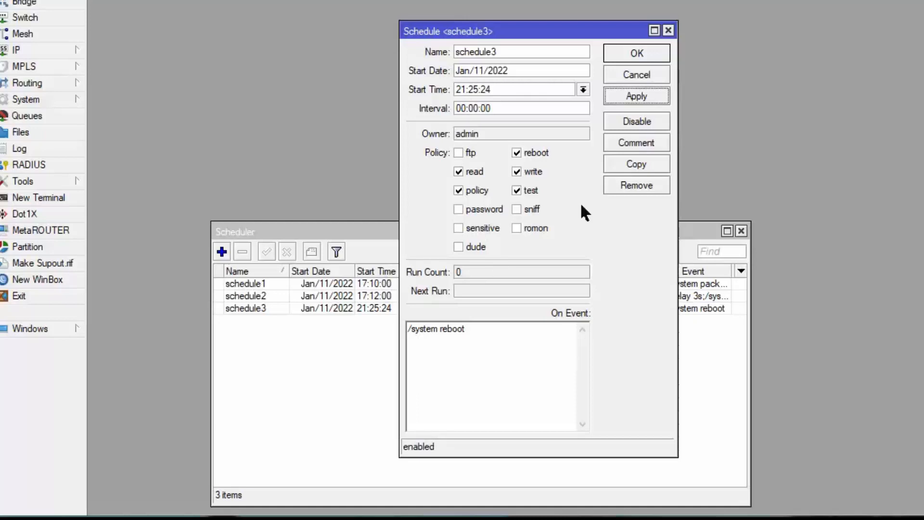
left_click(642, 56)
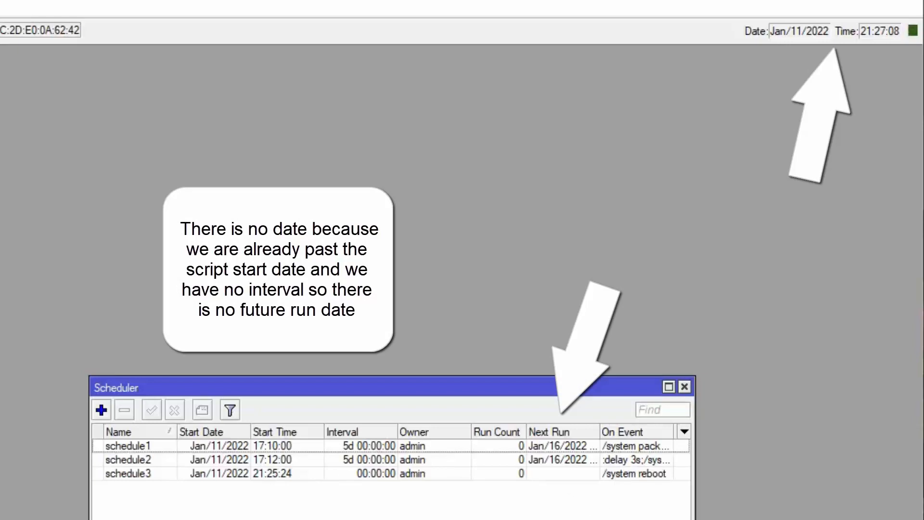
Step: Remove schedule3 from the scheduler list
left_click(124, 474)
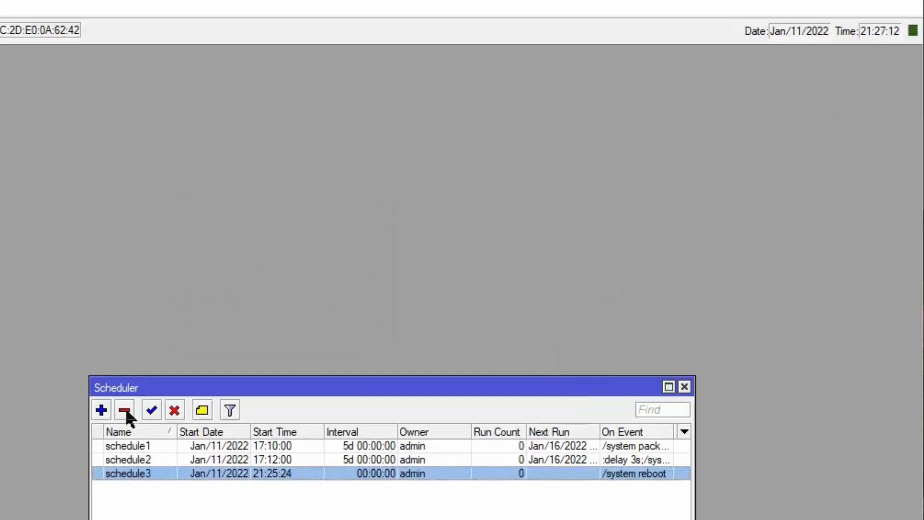